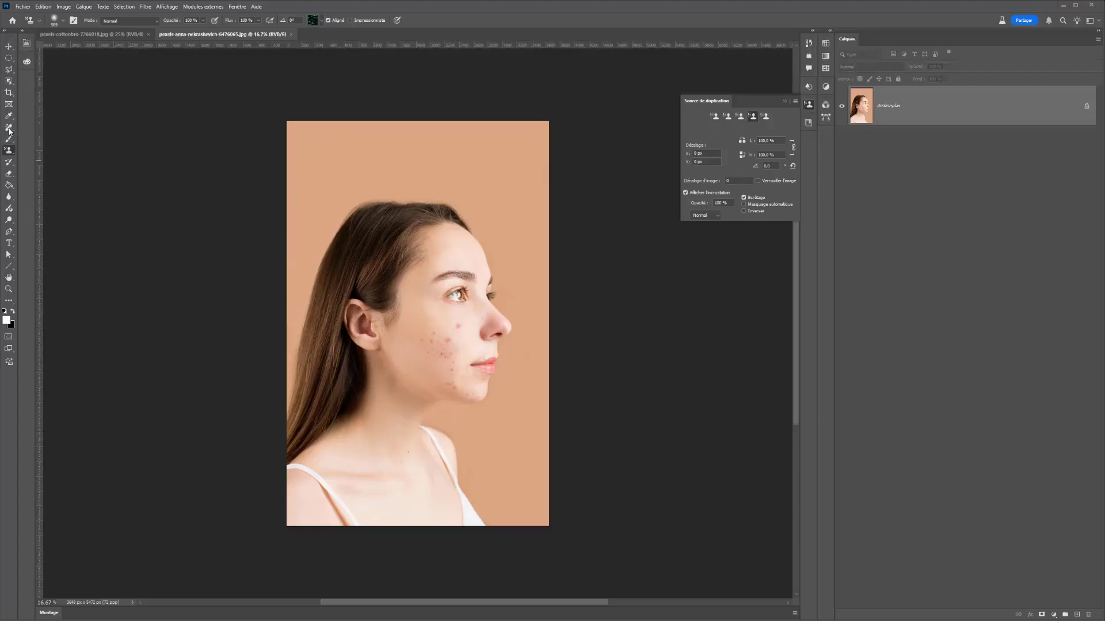
Activate the Healing Brush tool and enlarge its brush tip for retouching the cheek
click(9, 129)
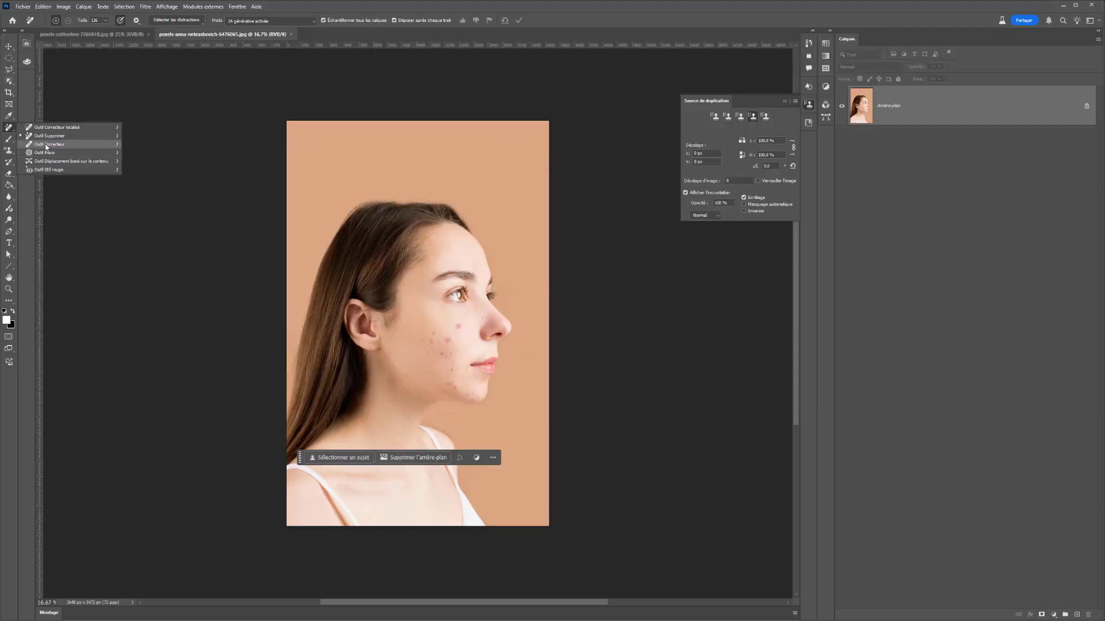
click(46, 145)
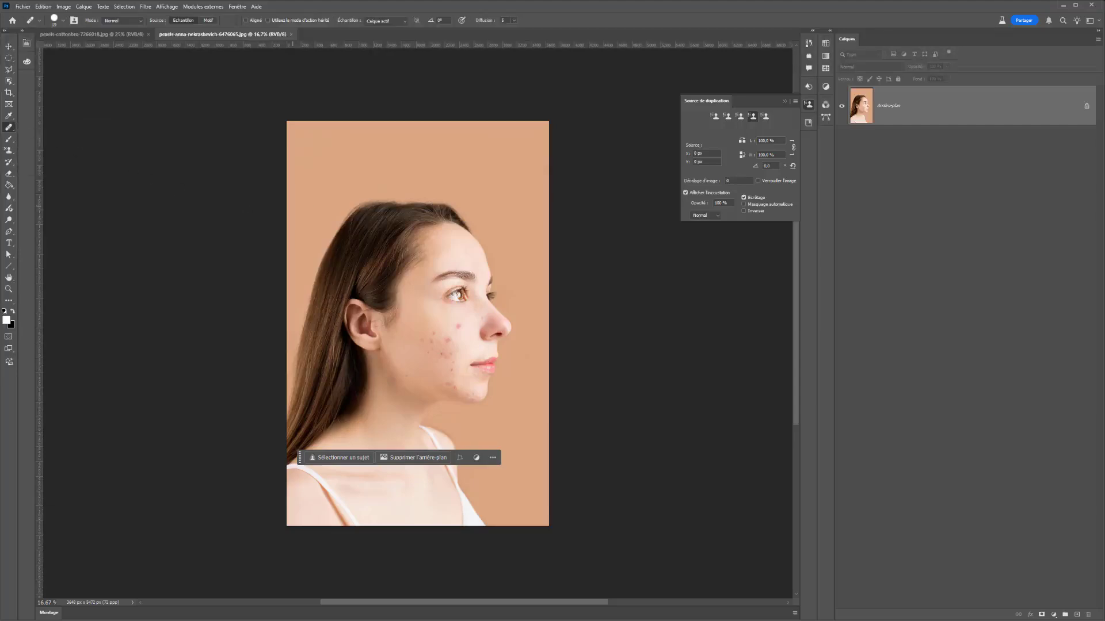
scroll(460, 443, up, 5)
right_click(404, 263)
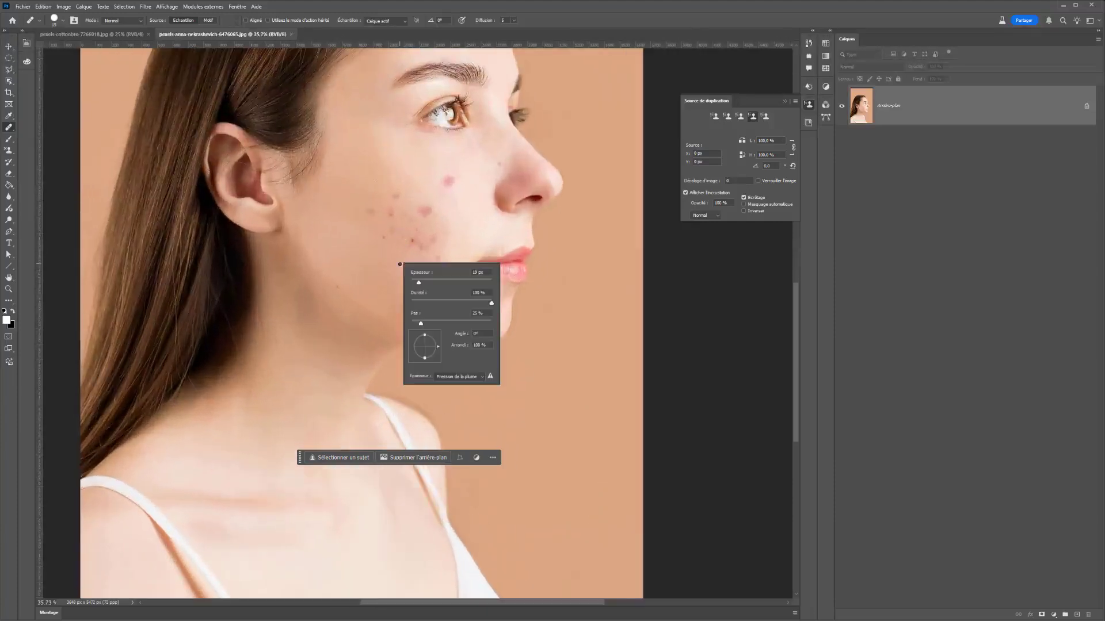
drag(459, 282, 461, 282)
click(224, 38)
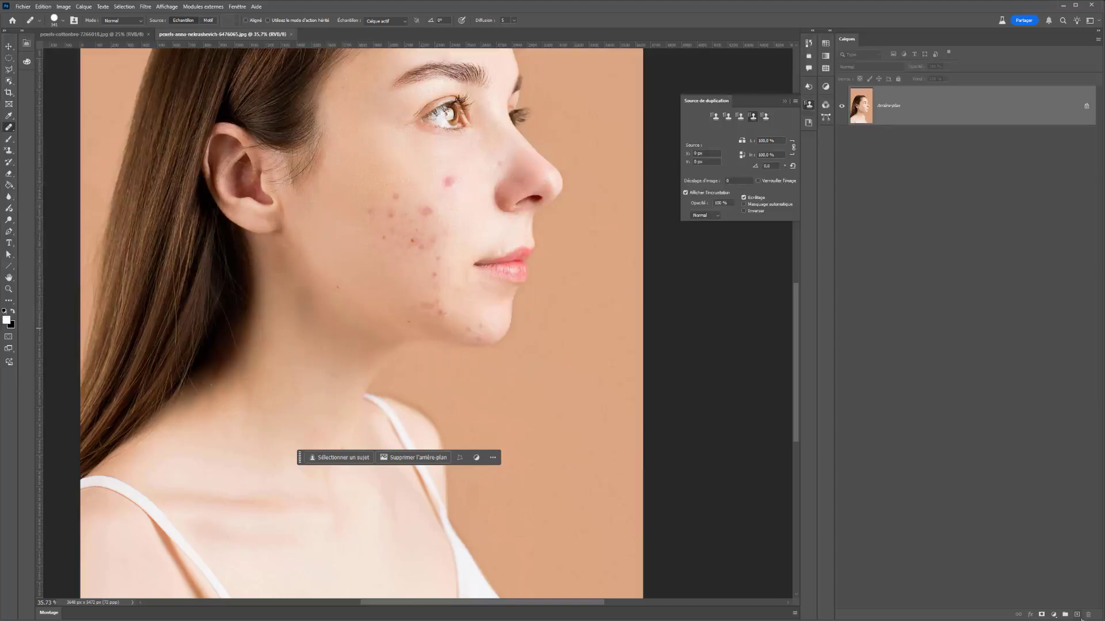
Create a new empty layer above the portrait and set the Healing Brush to sample all layers
click(1078, 615)
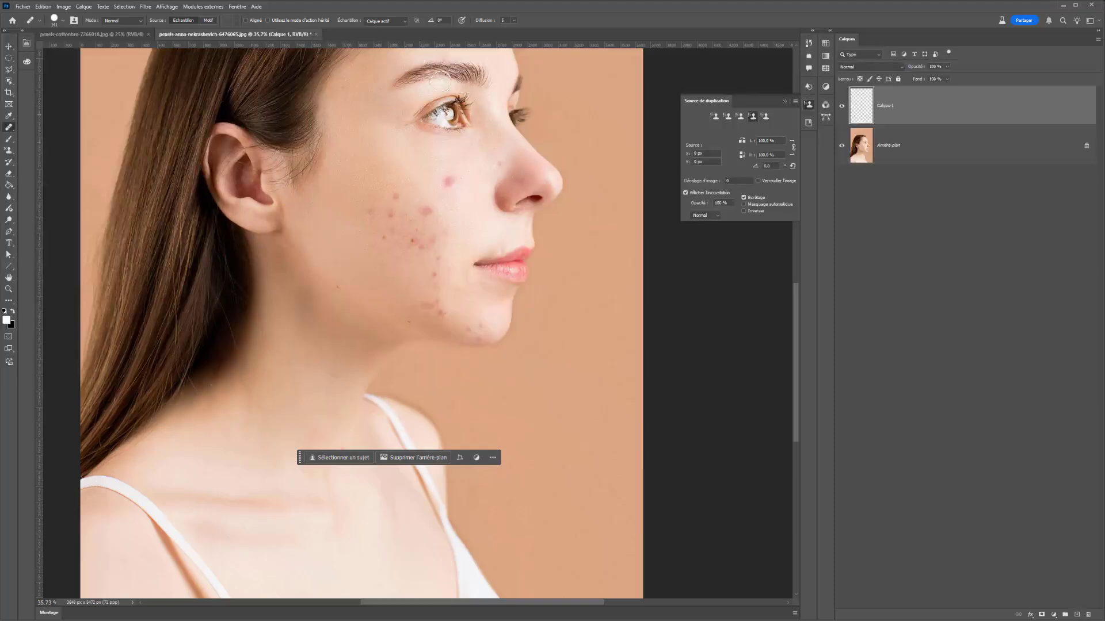
click(376, 22)
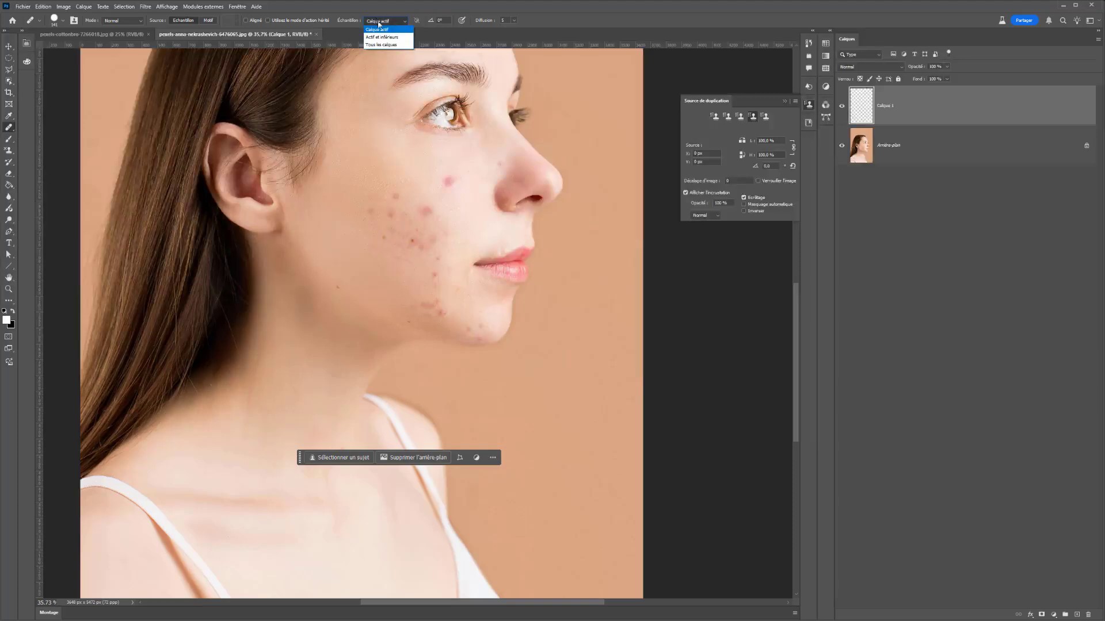
click(381, 44)
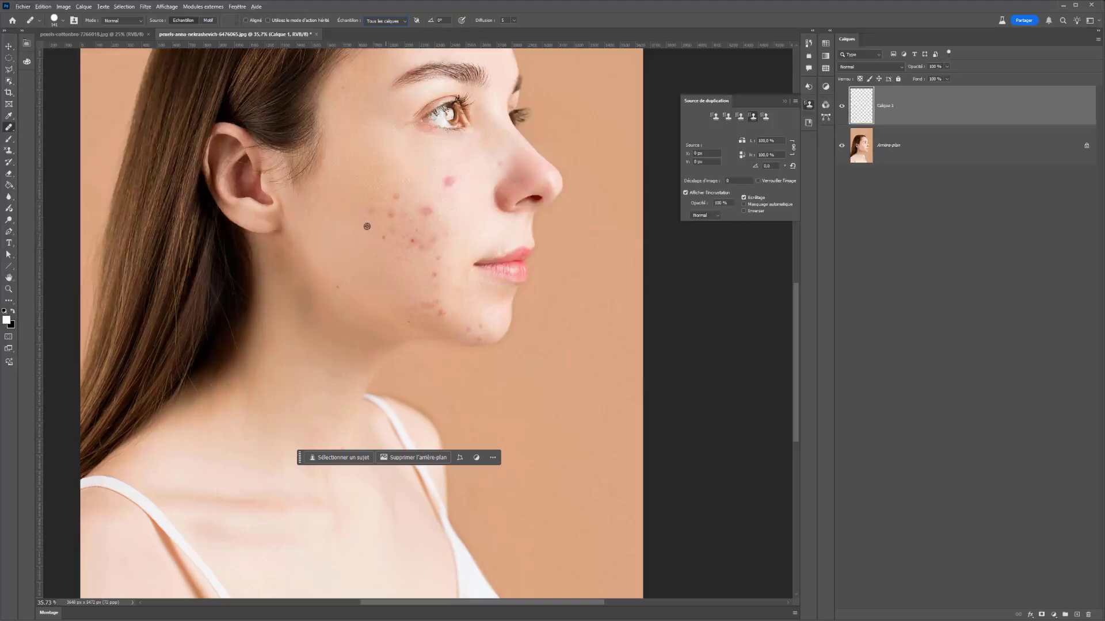
Set the Healing Brush to a 75 px size with 0% hardness, closer in on the blemished cheek
click(384, 268)
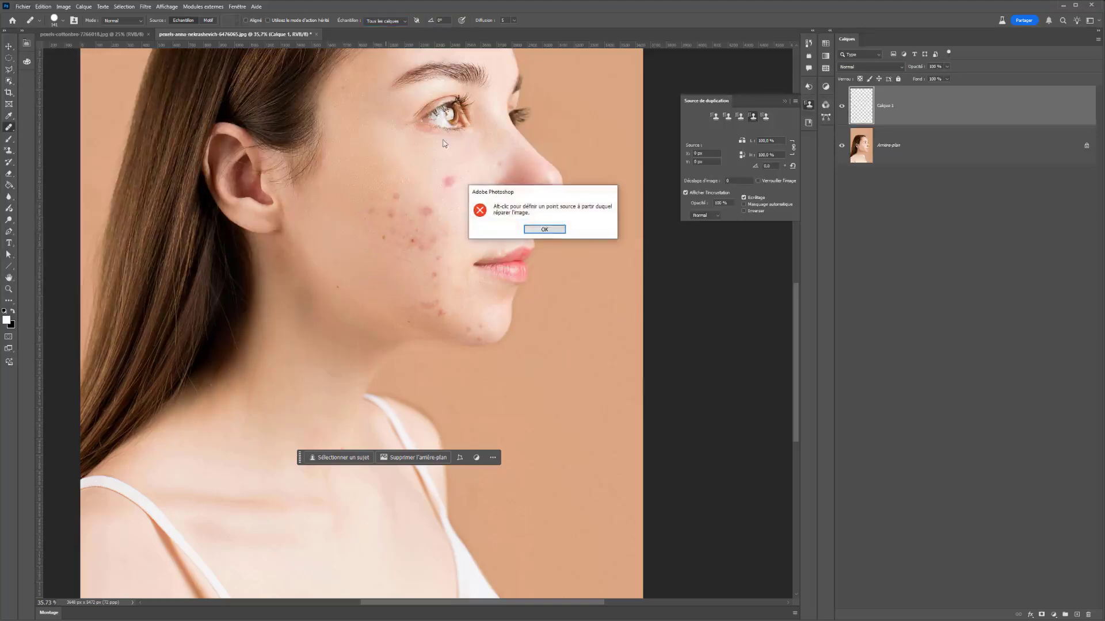
click(545, 230)
scroll(407, 259, up, 1)
scroll(407, 259, up, 3)
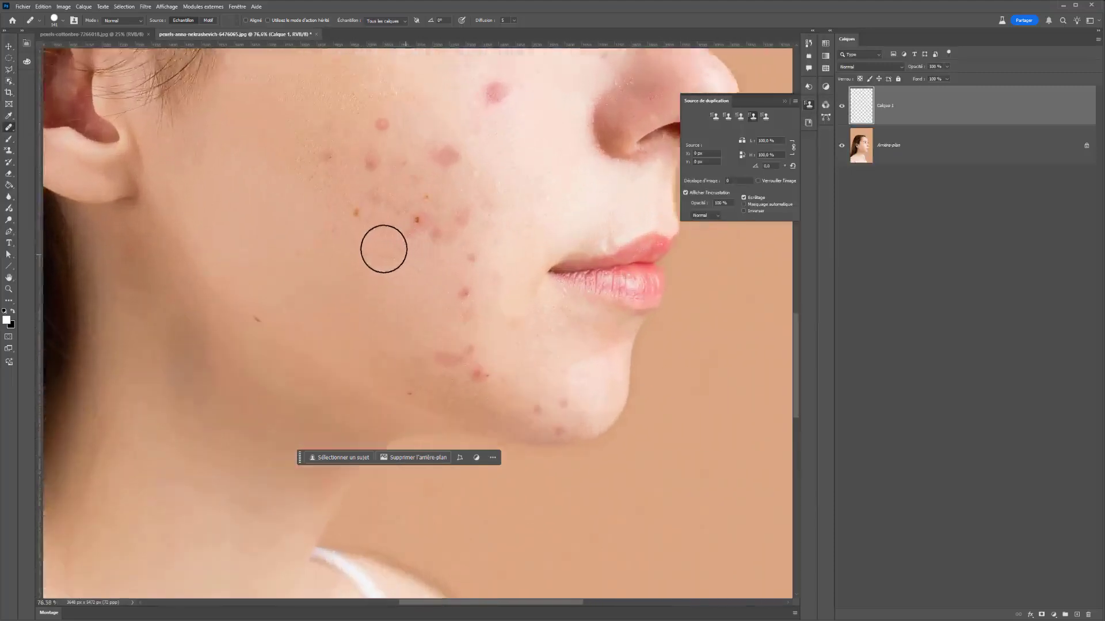
alt+right_click(382, 249)
right_click(372, 247)
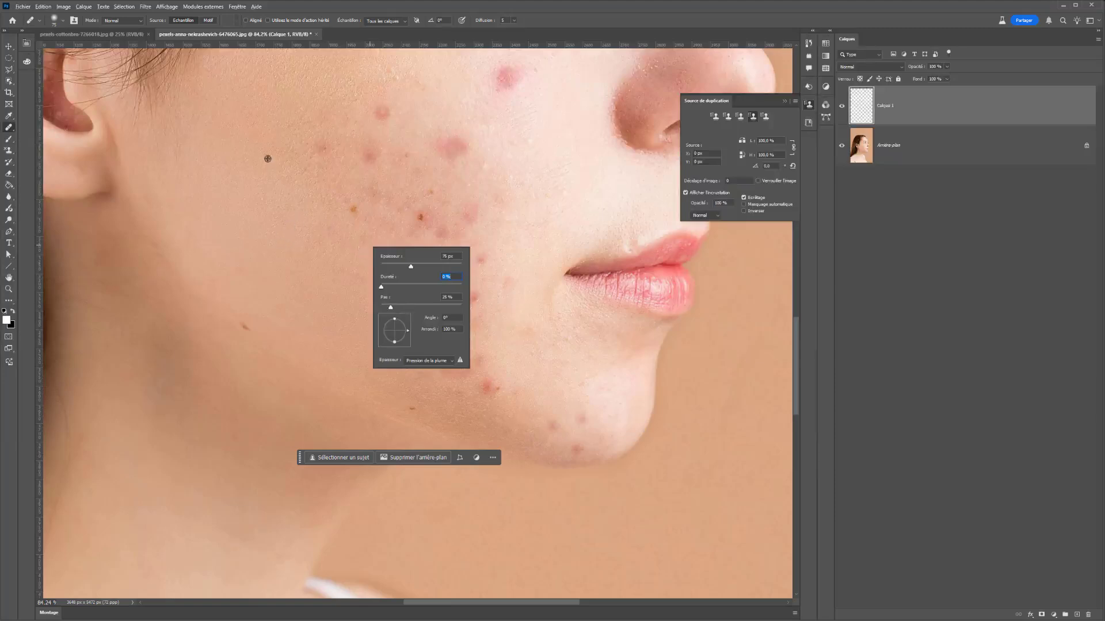
Using the sampled source mode, sample clean skin near the ear and heal the blemishes on the outer cheek
alt+click(295, 100)
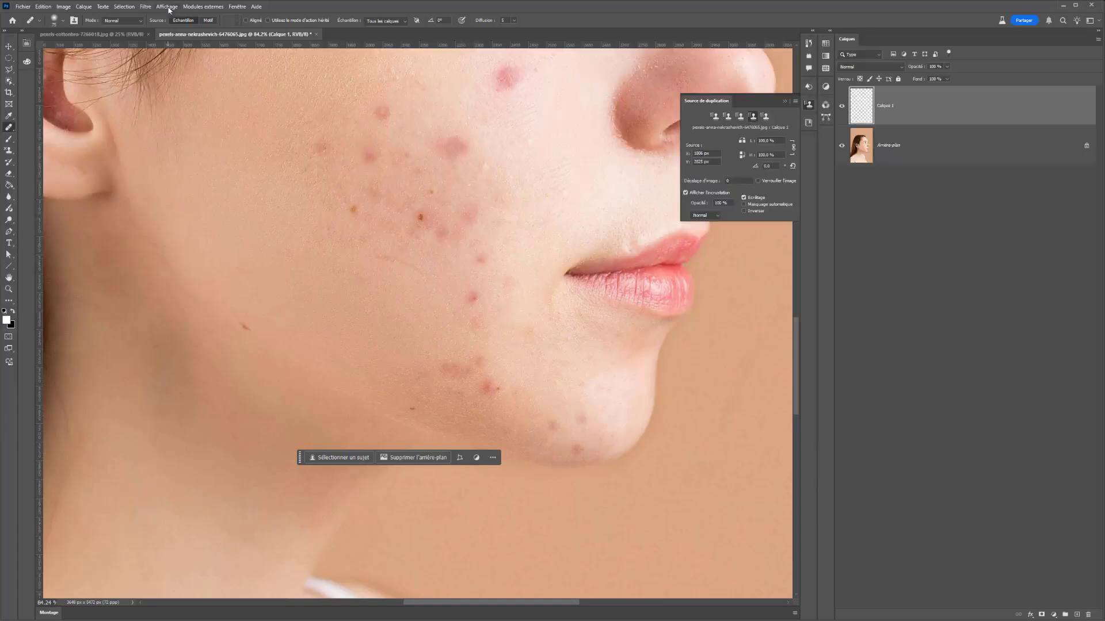
click(206, 22)
click(178, 22)
alt+click(301, 108)
mouse_move(312, 158)
mouse_down()
mouse_move(366, 161)
mouse_move(368, 121)
mouse_move(384, 109)
mouse_move(380, 126)
mouse_move(357, 131)
mouse_move(342, 153)
mouse_move(350, 196)
mouse_move(328, 234)
mouse_move(384, 261)
mouse_up()
mouse_move(354, 187)
mouse_down()
mouse_move(375, 166)
mouse_move(315, 197)
mouse_up()
Resample clean skin and heal the large red spot beside the nose and the remaining mid-cheek blemishes
mouse_move(473, 96)
mouse_down()
mouse_move(519, 68)
mouse_move(405, 103)
mouse_move(525, 71)
mouse_up()
key(ctrl+z)
alt+click(414, 89)
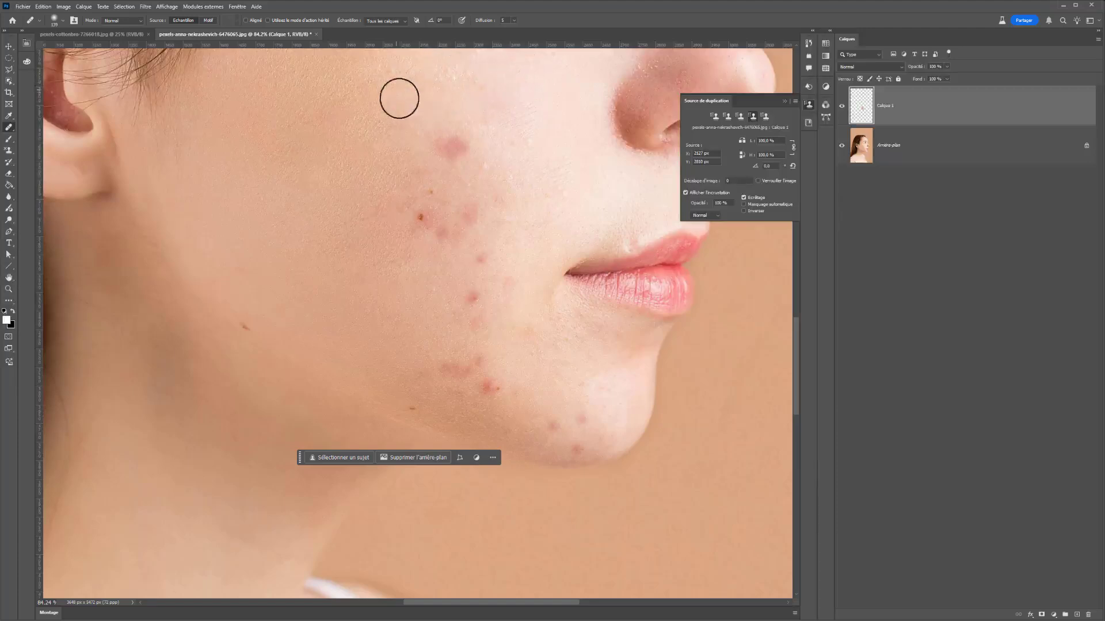
alt+click(336, 71)
drag(424, 138, 466, 143)
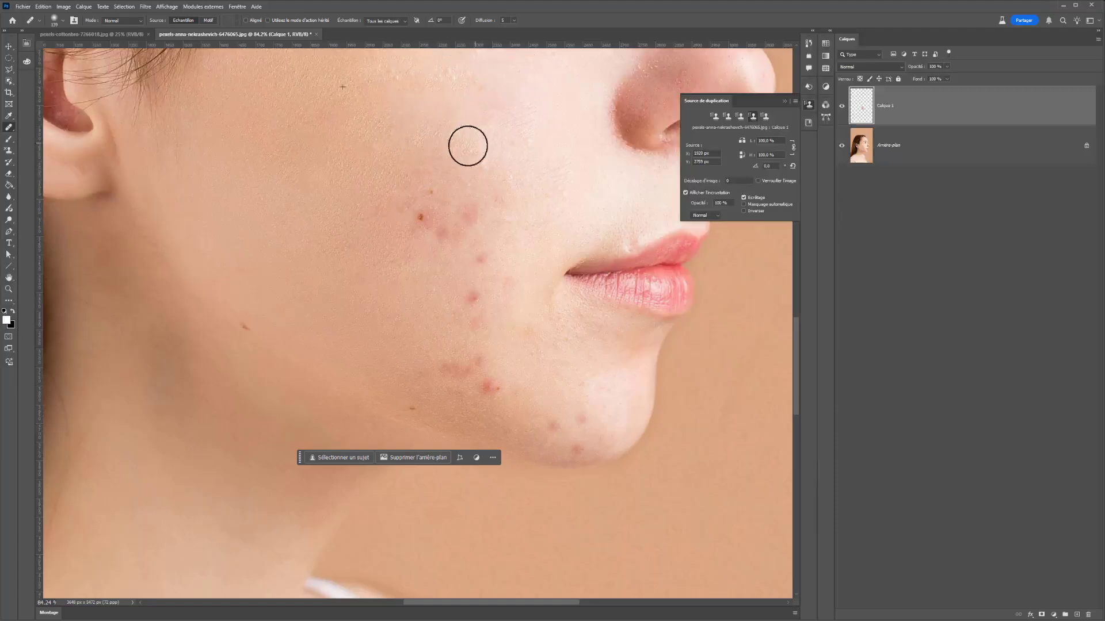
mouse_move(424, 214)
mouse_down()
mouse_move(459, 226)
mouse_move(426, 240)
mouse_move(451, 210)
mouse_move(513, 214)
mouse_move(463, 183)
mouse_move(480, 183)
mouse_move(471, 170)
mouse_move(403, 222)
mouse_up()
scroll(450, 195, down, 3)
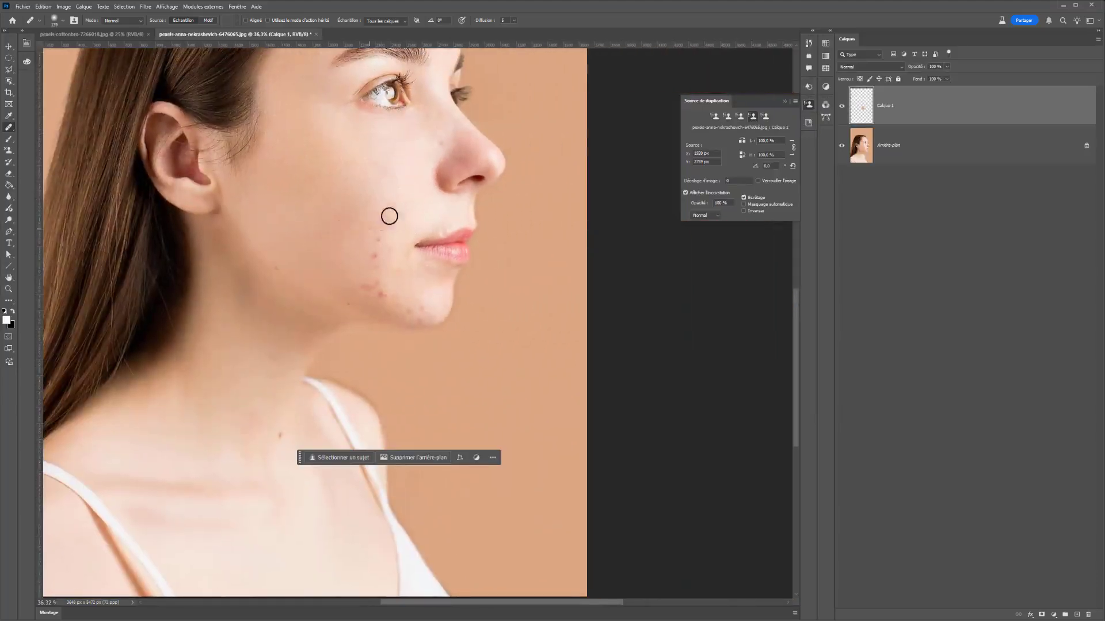
Compare the cheek with and without the healing layer by toggling the layer's visibility
click(842, 105)
click(842, 105)
click(842, 105)
click(842, 106)
Undo the healing strokes so the retouching layer is empty
key(ctrl+comma)
key(ctrl+comma)
key(ctrl+comma)
key(ctrl+comma)
key(ctrl+comma)
key(ctrl+comma)
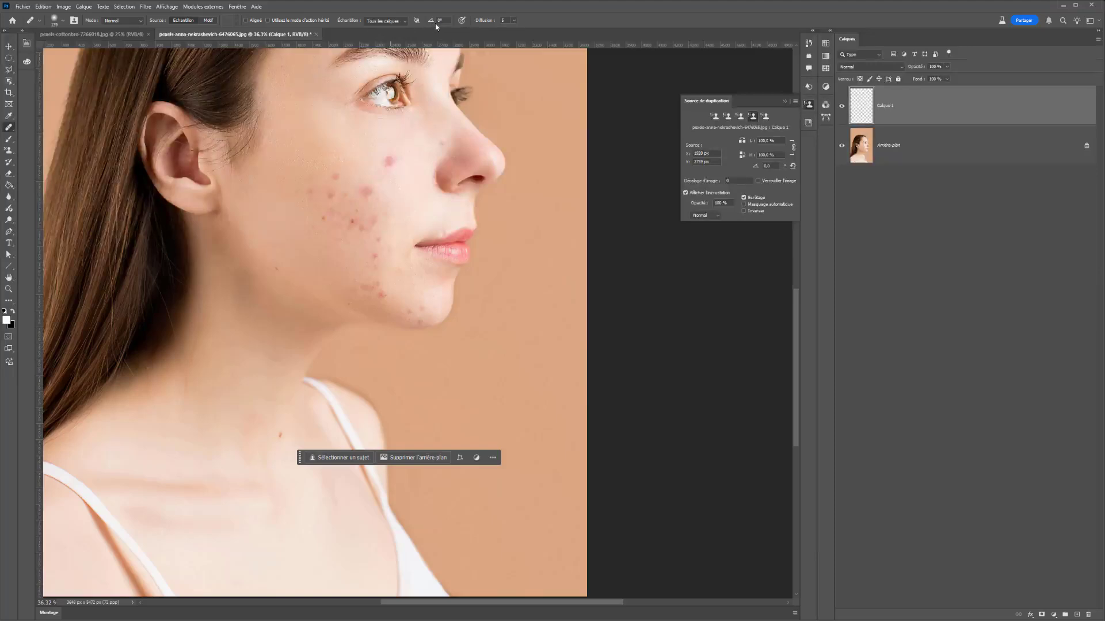
Set the Healing Brush diffusion to 7 and heal the cheek blemishes down to the mouth level
click(514, 21)
click(309, 189)
mouse_move(334, 175)
mouse_down()
mouse_move(324, 219)
mouse_move(351, 214)
mouse_move(328, 178)
mouse_move(317, 203)
mouse_move(367, 216)
mouse_move(356, 170)
mouse_move(348, 184)
mouse_move(390, 167)
mouse_move(372, 188)
mouse_move(377, 235)
mouse_move(375, 261)
mouse_up()
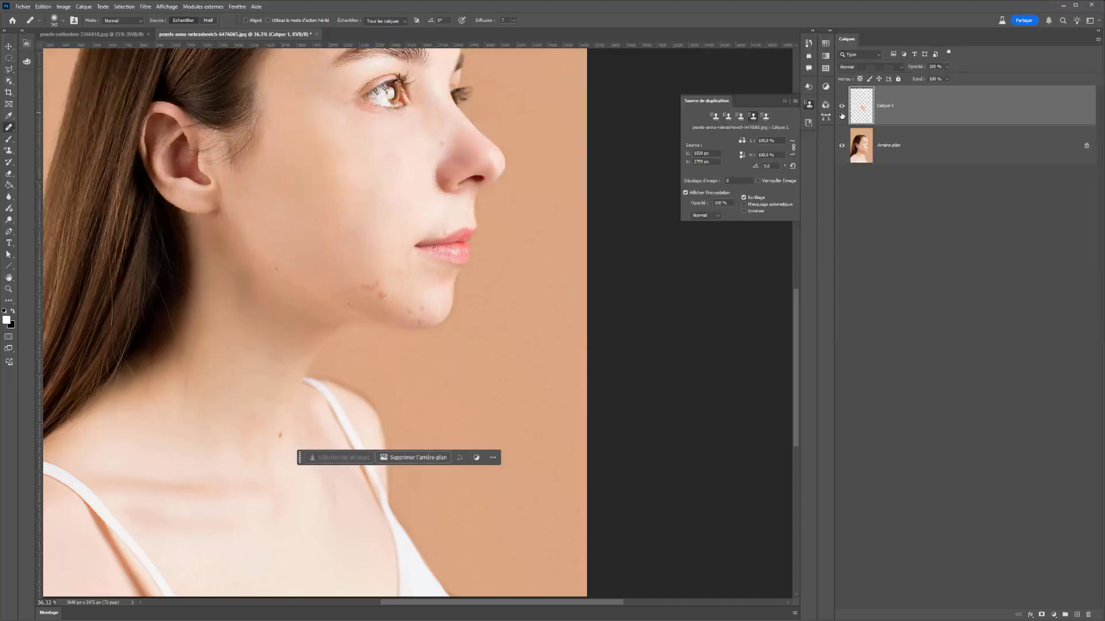
Add a second empty layer, hide the first healing layer, and activate the Spot Healing Brush sampling all layers
click(1079, 614)
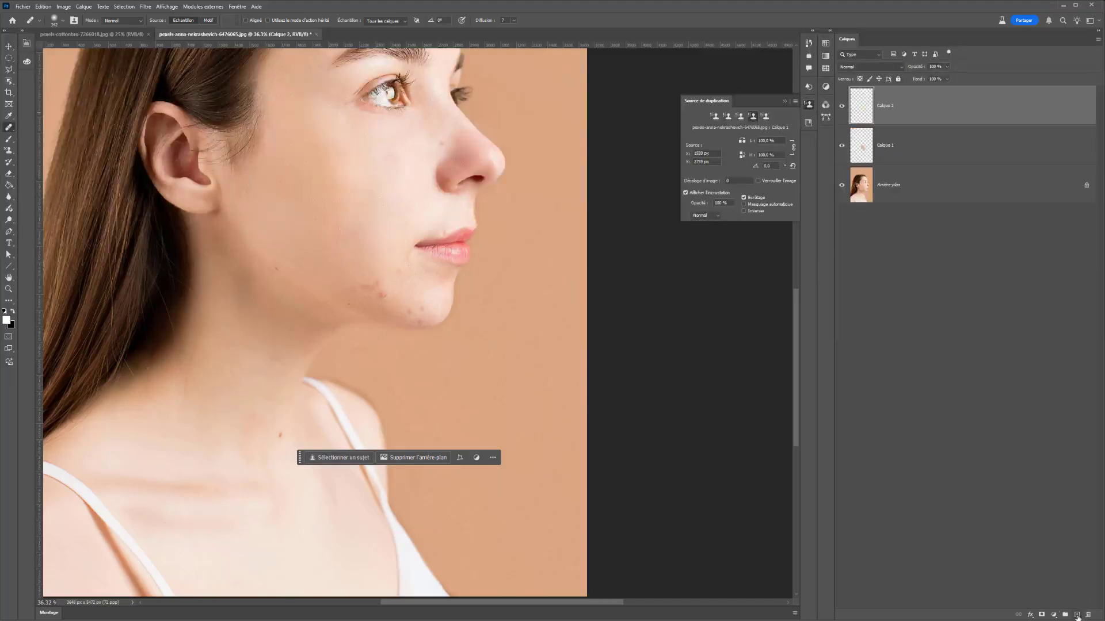
right_click(8, 127)
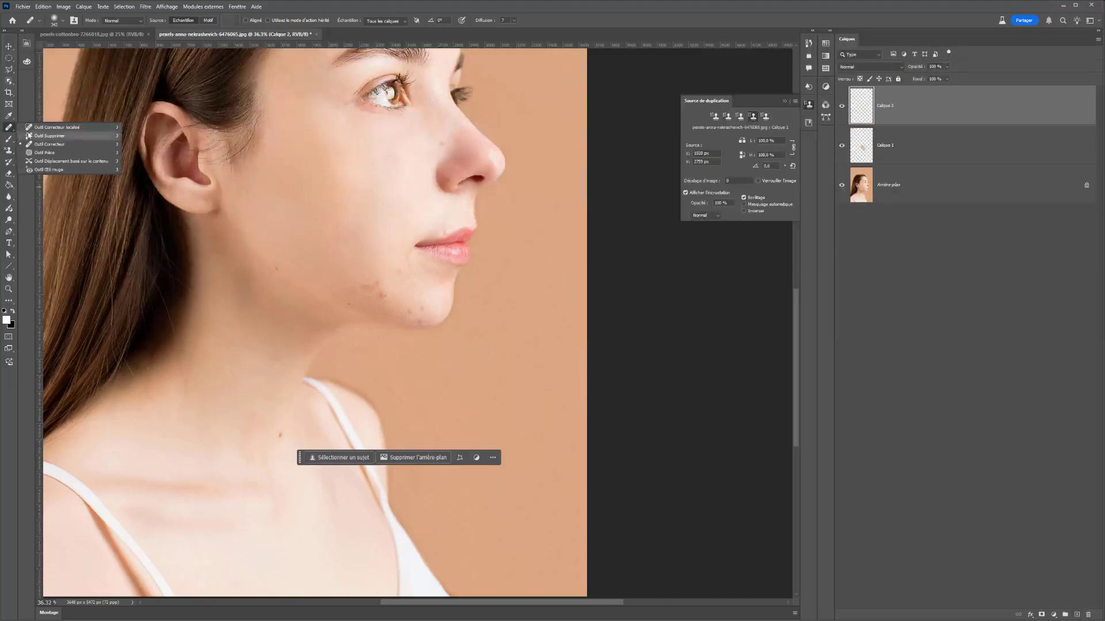
click(52, 127)
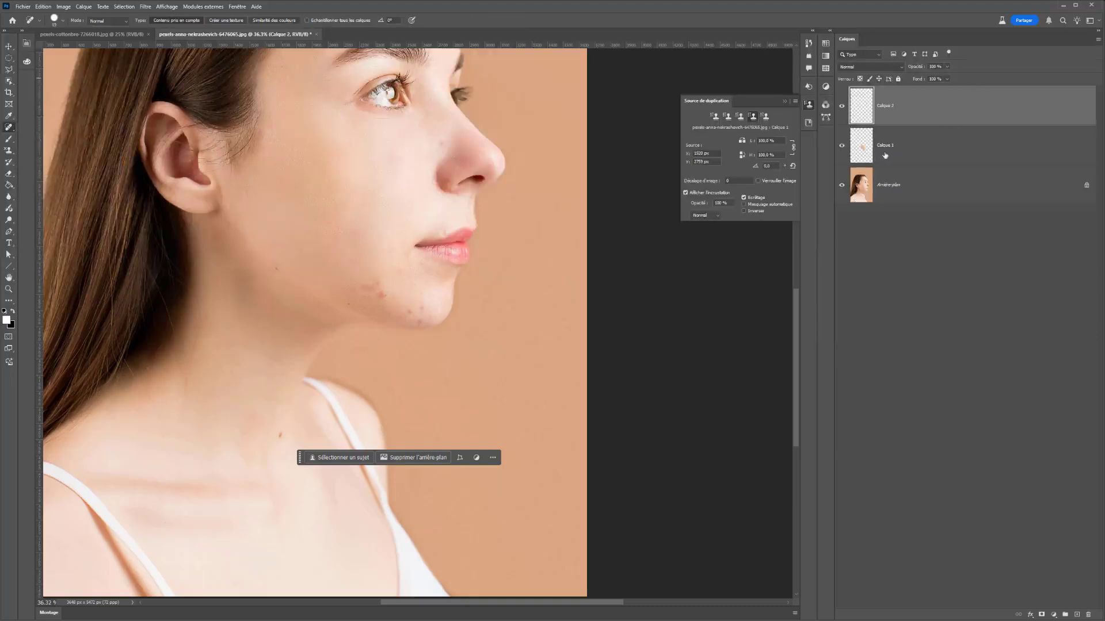
click(842, 146)
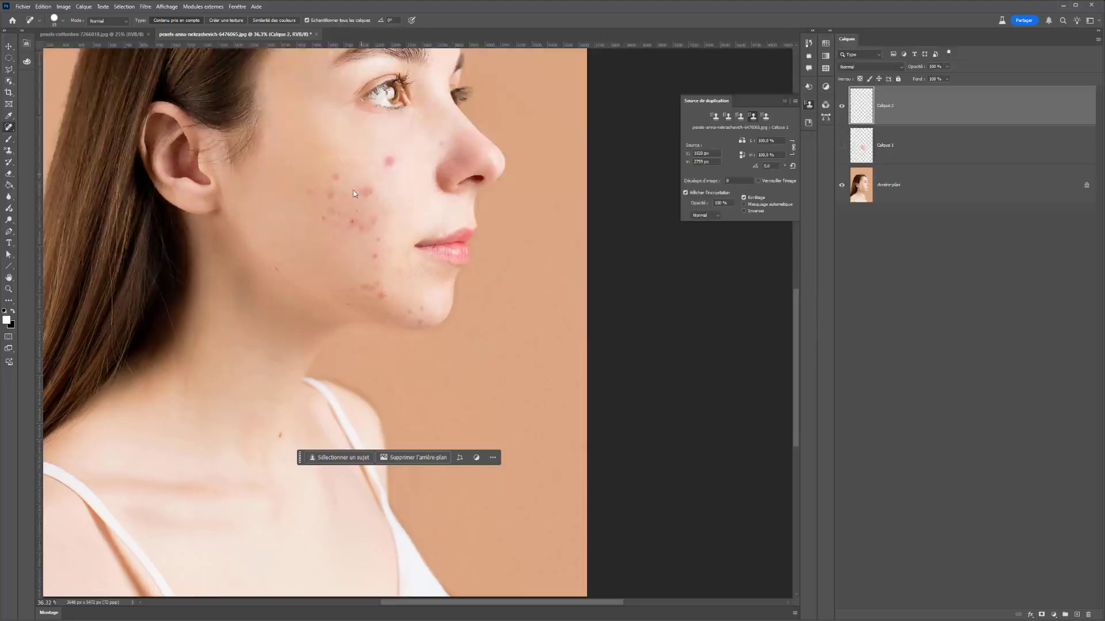
Enlarge the Spot Healing Brush, set its hardness to 0%, and use the Content-Aware type
scroll(349, 198, up, 2)
alt+right_click(302, 178)
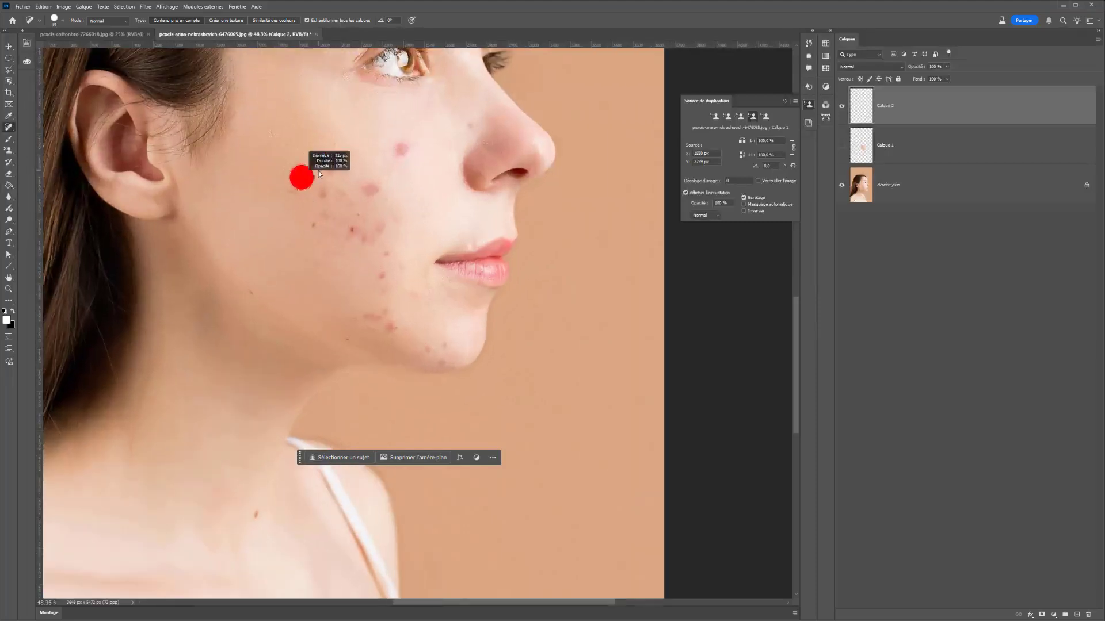
right_click(319, 171)
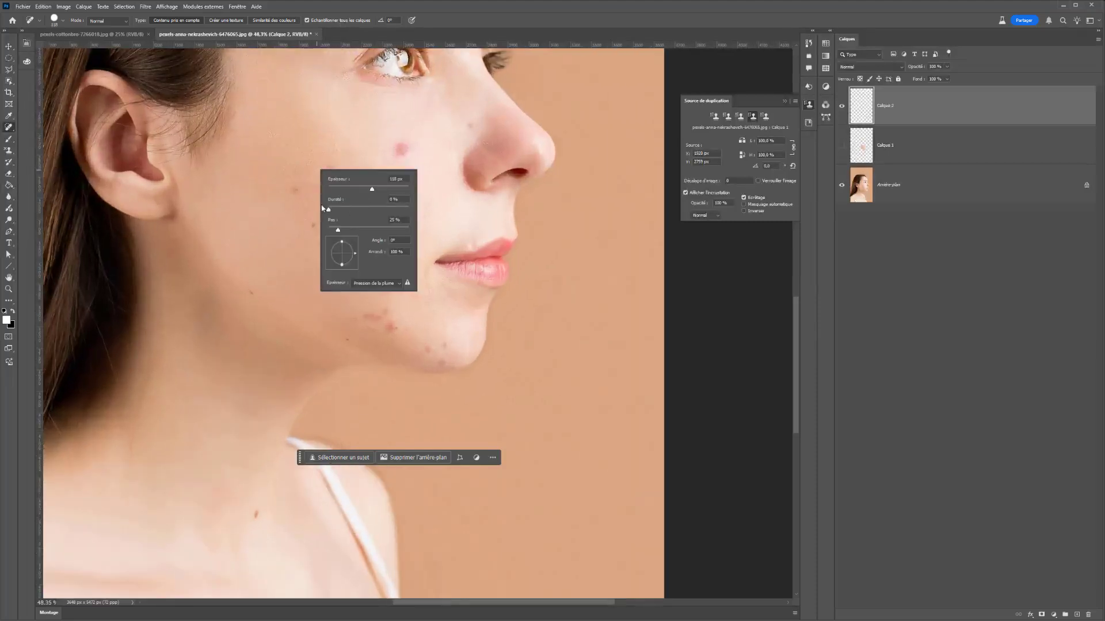
click(196, 22)
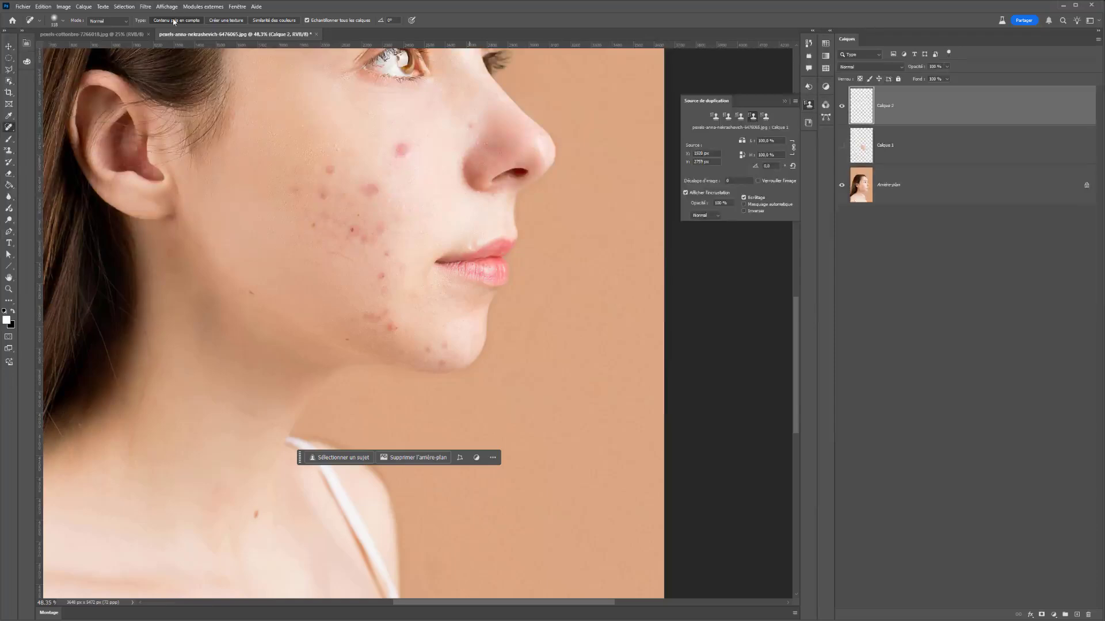
Heal the outermost cheek blemish with the Content-Aware Spot Healing Brush
drag(294, 190, 295, 191)
scroll(316, 184, up, 5)
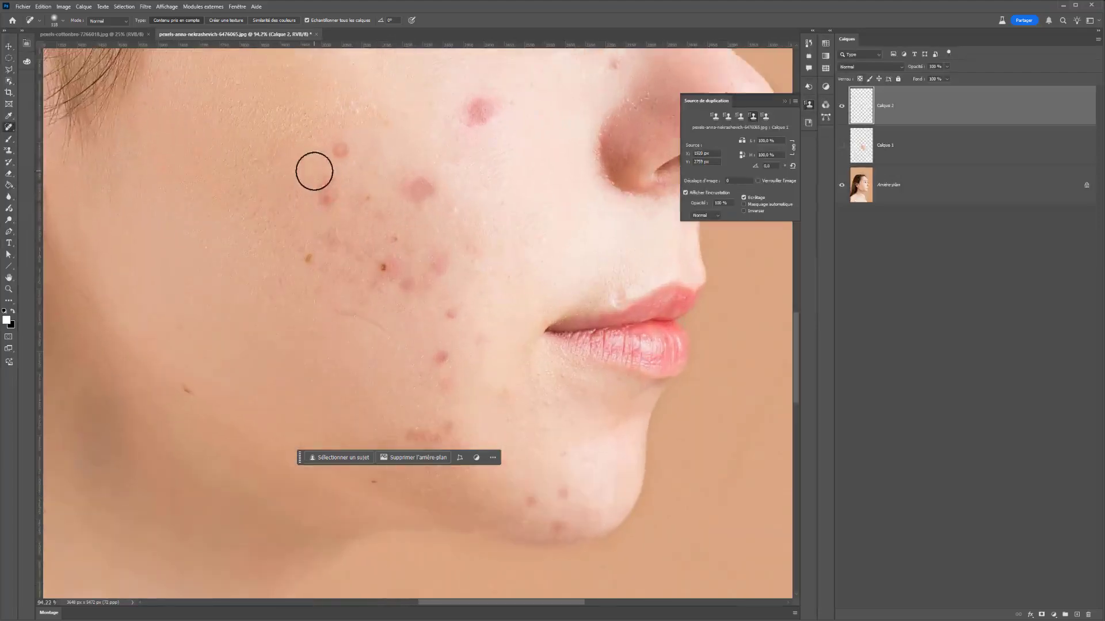
scroll(280, 170, up, 3)
mouse_move(279, 179)
mouse_down()
mouse_move(266, 198)
mouse_move(280, 201)
mouse_move(269, 193)
mouse_move(269, 213)
mouse_move(289, 195)
mouse_move(263, 190)
mouse_move(276, 210)
mouse_move(288, 193)
mouse_move(269, 222)
mouse_up()
scroll(279, 269, down, 9)
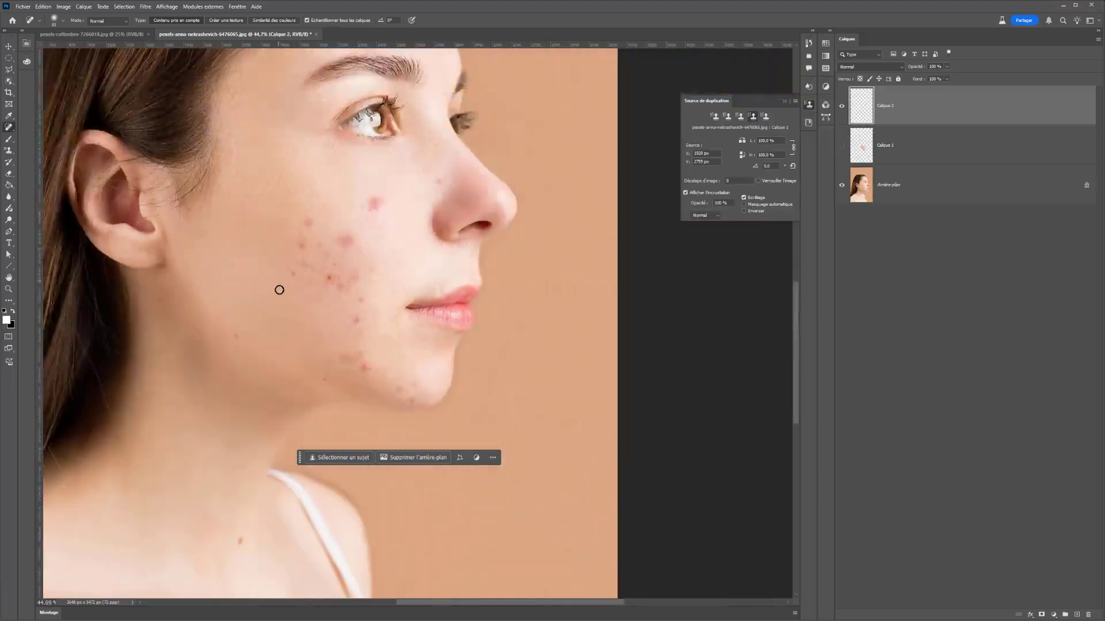
Try Content-Aware healing on the upper-cheek spot and the large red spot beside the nose, and undo the strokes
scroll(279, 284, up, 3)
scroll(299, 217, up, 3)
mouse_move(316, 191)
mouse_down()
mouse_move(315, 202)
mouse_move(320, 185)
mouse_up()
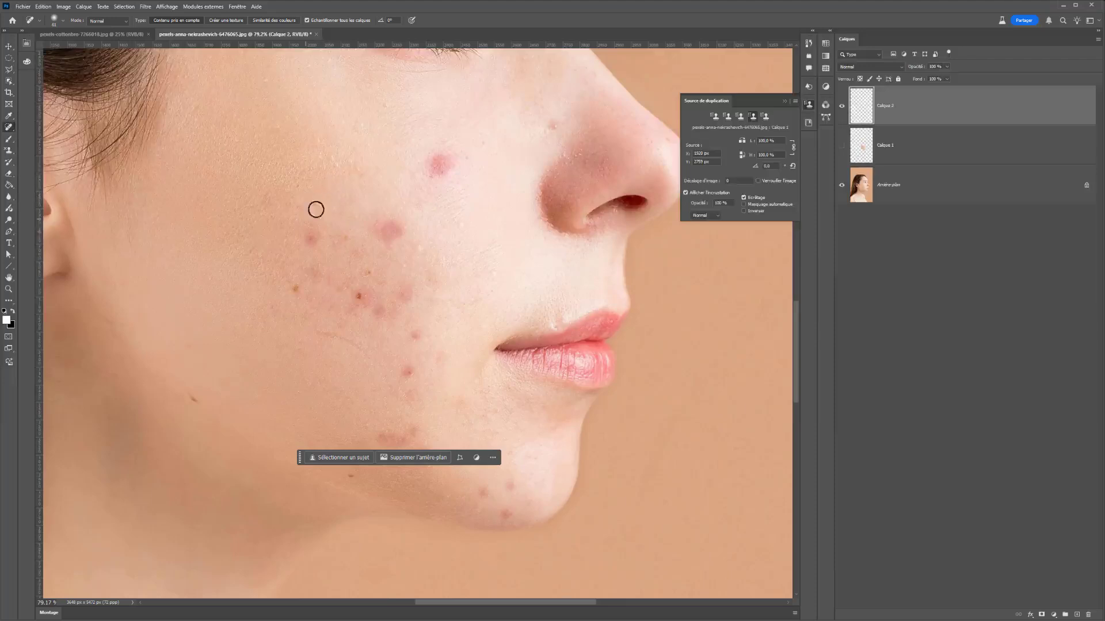
mouse_move(439, 166)
mouse_down()
mouse_move(447, 161)
mouse_move(430, 174)
mouse_move(444, 186)
mouse_up()
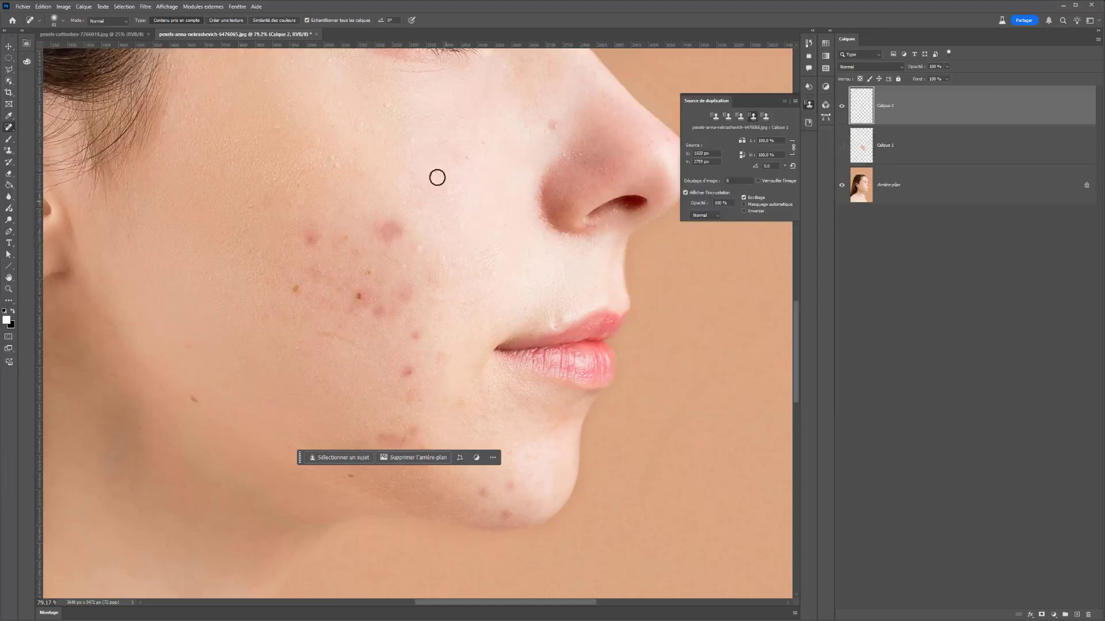
key(ctrl+z)
key(ctrl+z)
Try the Create Texture healing type on the outer-cheek spot and the large red spot beside the nose
click(224, 20)
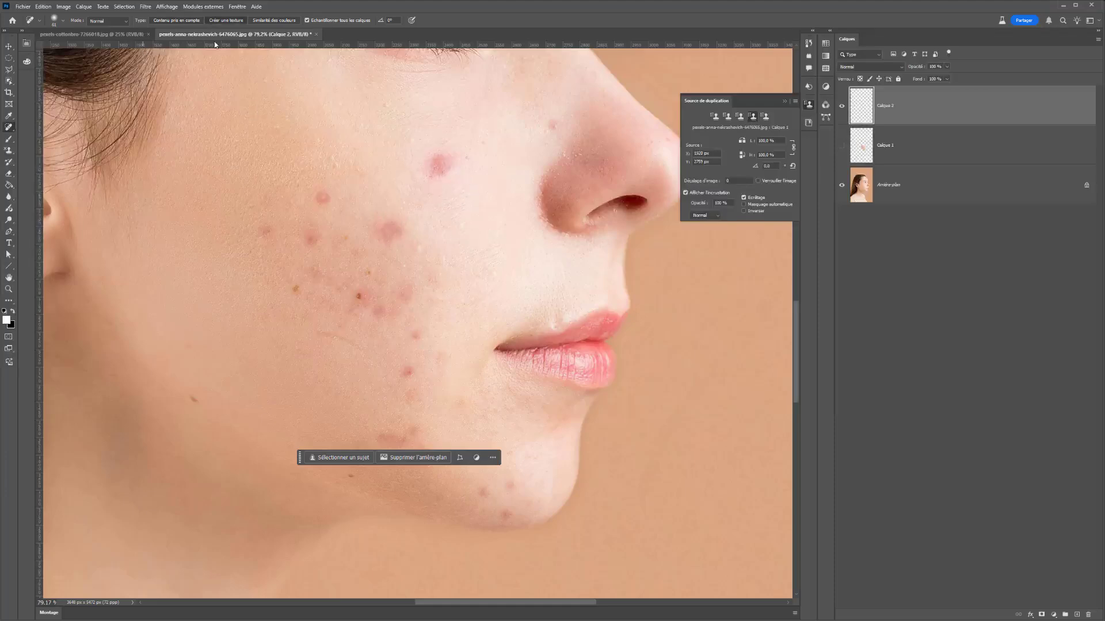
mouse_move(268, 227)
mouse_down()
mouse_move(258, 233)
mouse_move(275, 233)
mouse_up()
alt+right_click(291, 230)
key(ctrl+z)
mouse_move(435, 174)
mouse_down()
mouse_move(444, 156)
mouse_move(447, 179)
mouse_up()
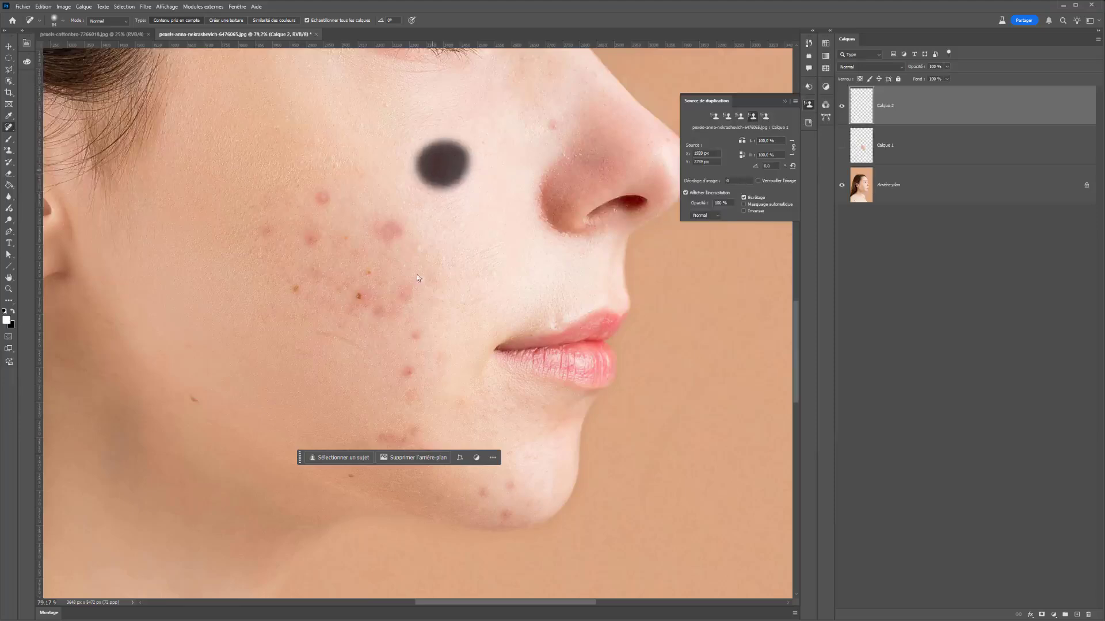
mouse_move(424, 164)
mouse_down()
mouse_move(457, 180)
mouse_move(436, 165)
mouse_move(435, 188)
mouse_move(454, 181)
mouse_move(415, 186)
mouse_move(446, 199)
mouse_move(437, 147)
mouse_up()
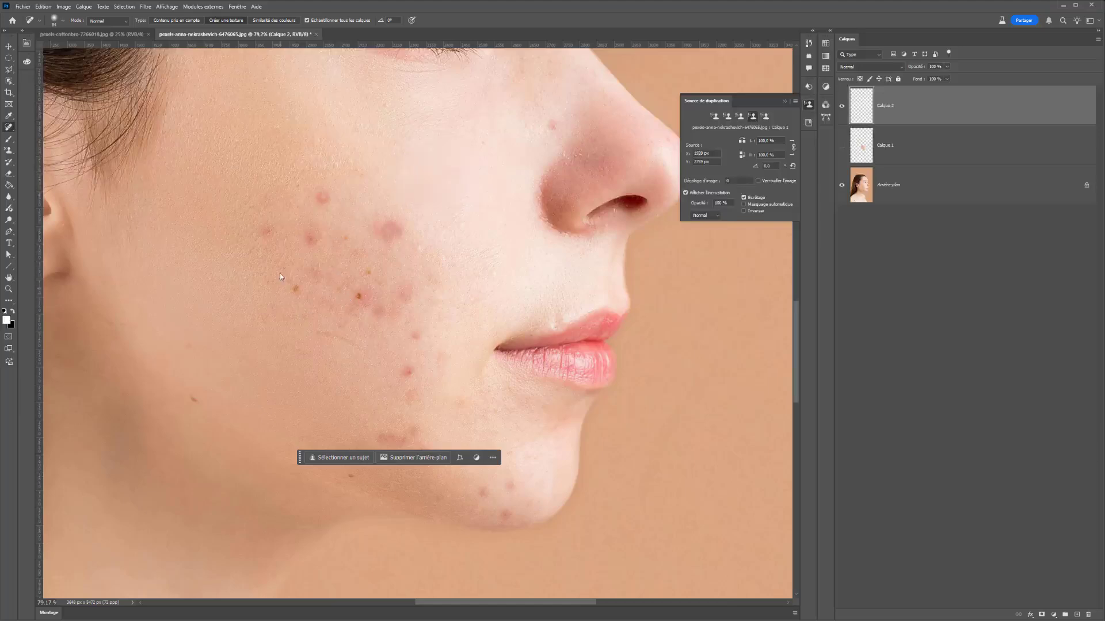
scroll(325, 270, down, 3)
scroll(325, 270, down, 2)
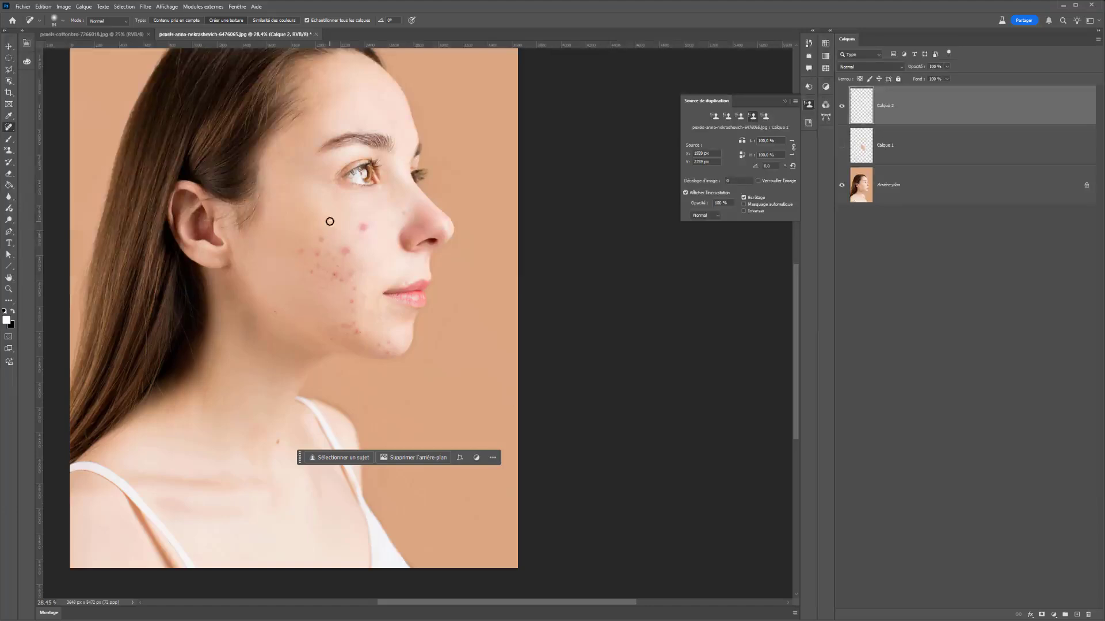
Switch the Spot Healing Brush to Proximity Match and heal the small blemishes on the chin
scroll(361, 307, up, 5)
click(275, 23)
drag(399, 292, 401, 292)
click(396, 329)
click(399, 321)
click(372, 303)
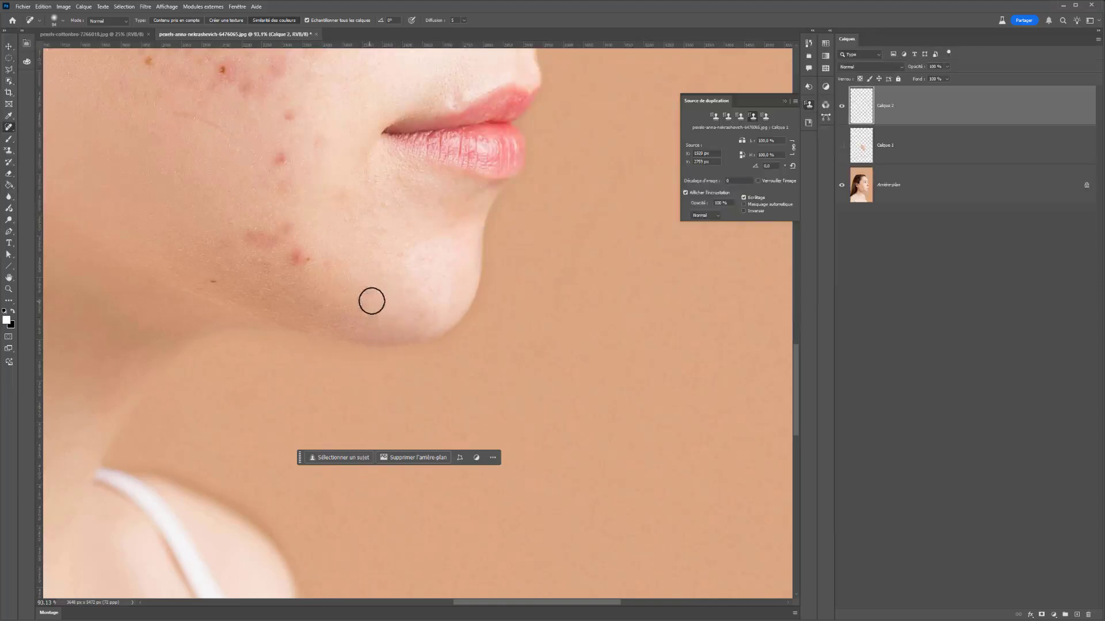
Heal the small dark spot and the edge of the red blemish above the jawline with a smaller brush
mouse_move(320, 254)
mouse_down()
mouse_move(331, 253)
mouse_move(306, 266)
mouse_up()
scroll(306, 270, up, 3)
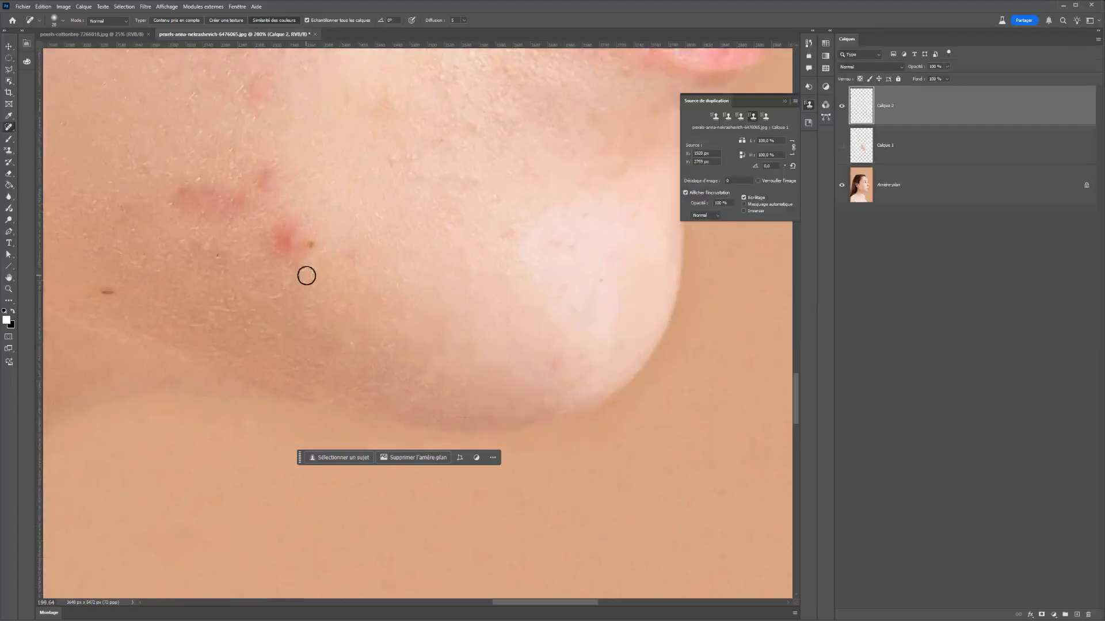
click(310, 243)
mouse_move(303, 236)
mouse_down()
mouse_move(295, 231)
mouse_move(291, 249)
mouse_move(325, 247)
mouse_up()
mouse_move(293, 228)
mouse_down()
mouse_move(291, 257)
mouse_move(283, 226)
mouse_up()
scroll(328, 301, down, 5)
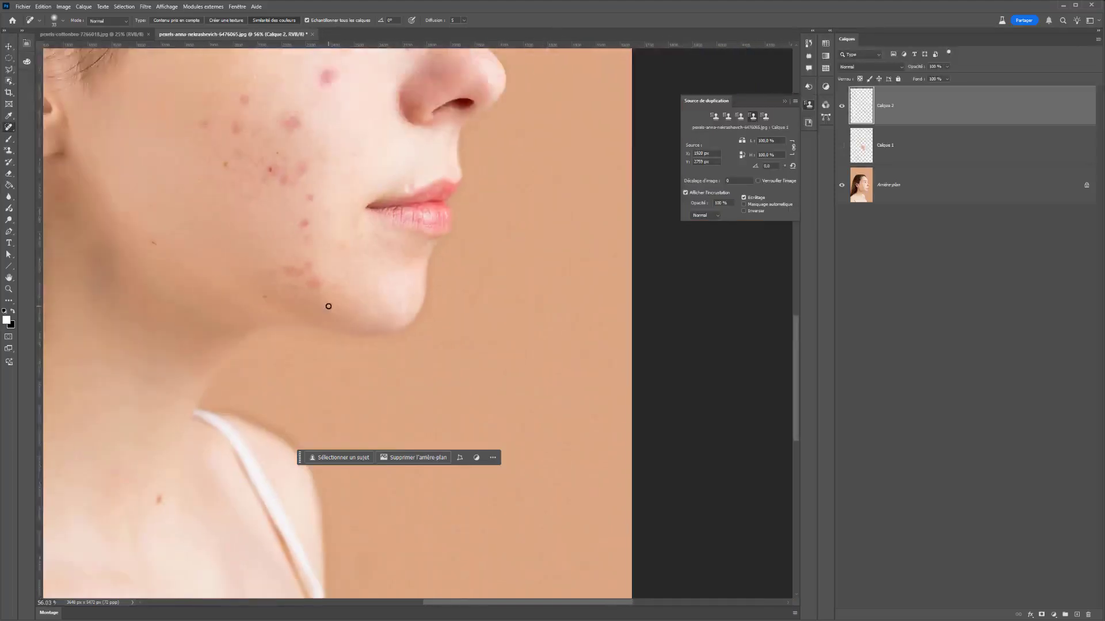
scroll(328, 306, down, 5)
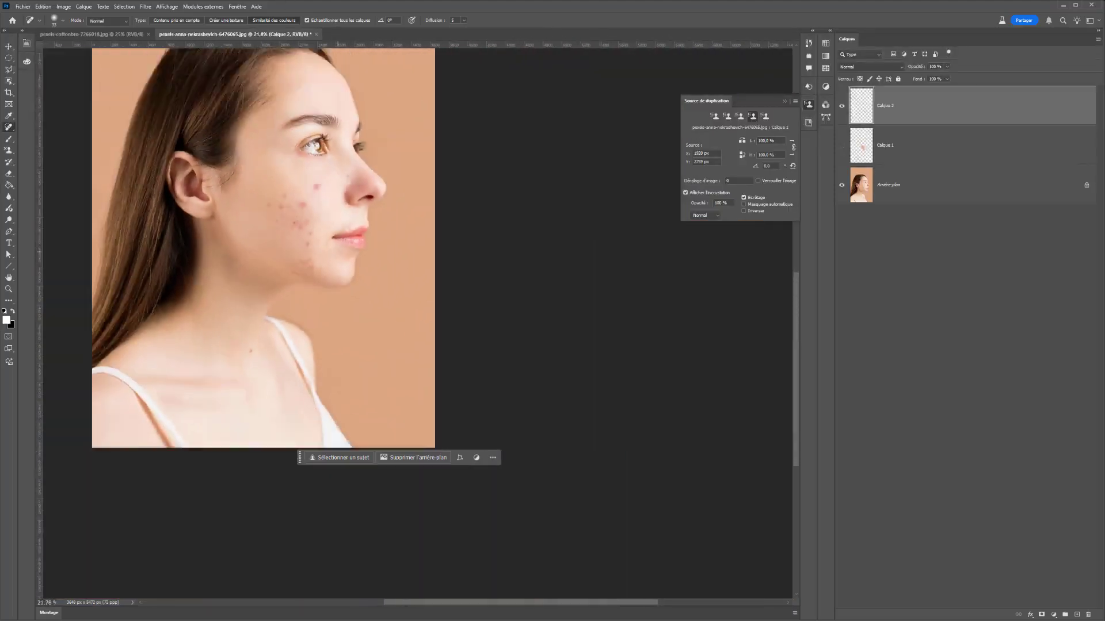
scroll(410, 214, up, 1)
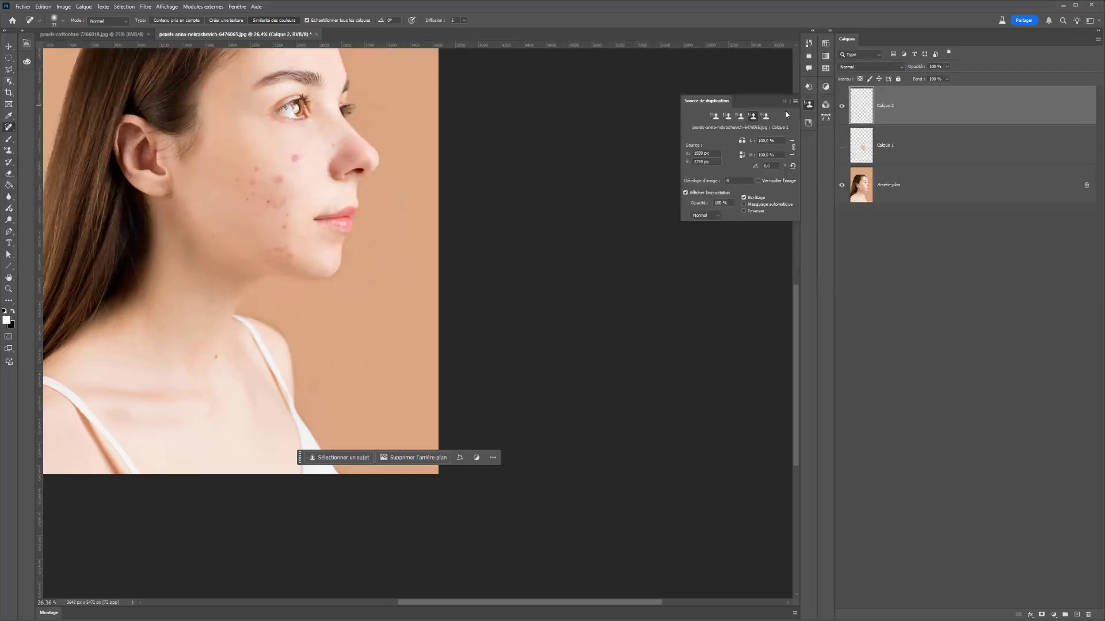
Switch to the other open photo, the man's portrait with scars around the eye
right_click(11, 128)
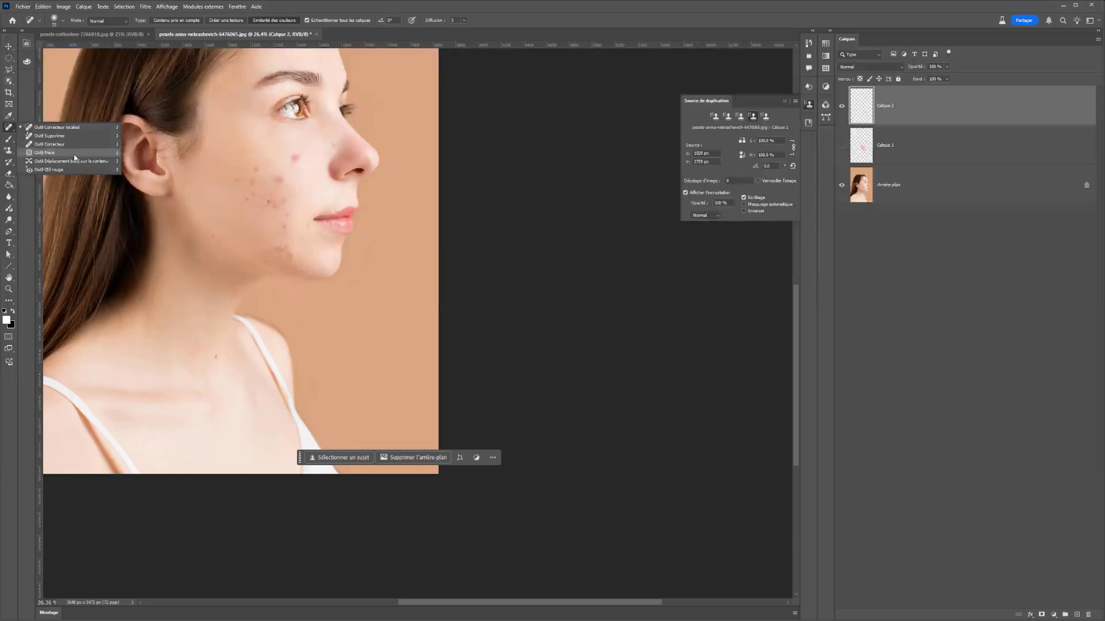
click(86, 34)
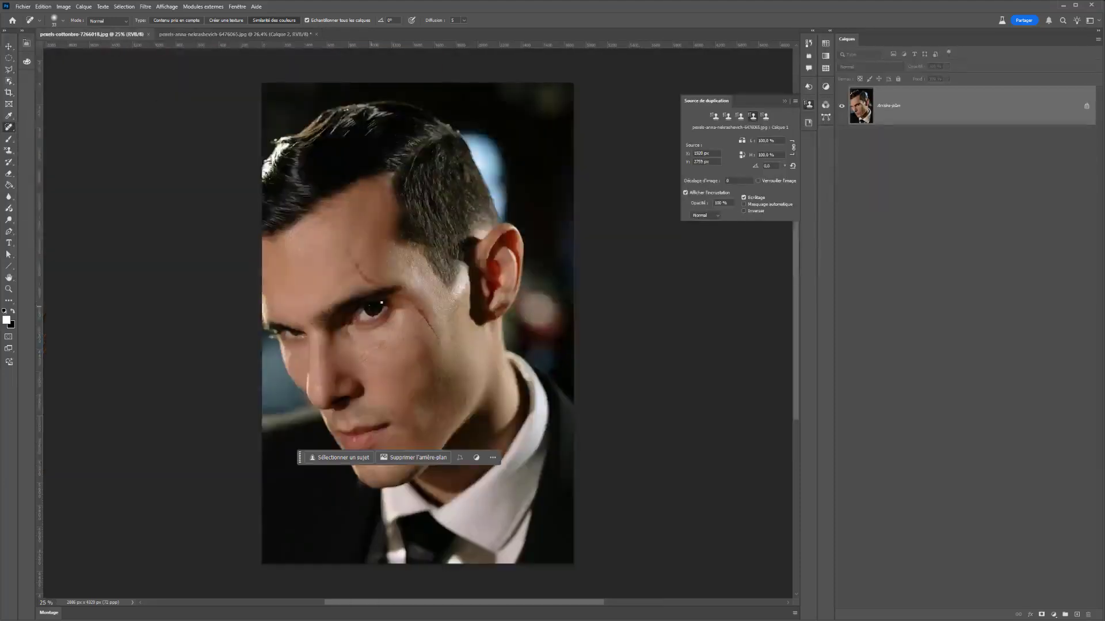
scroll(376, 307, up, 3)
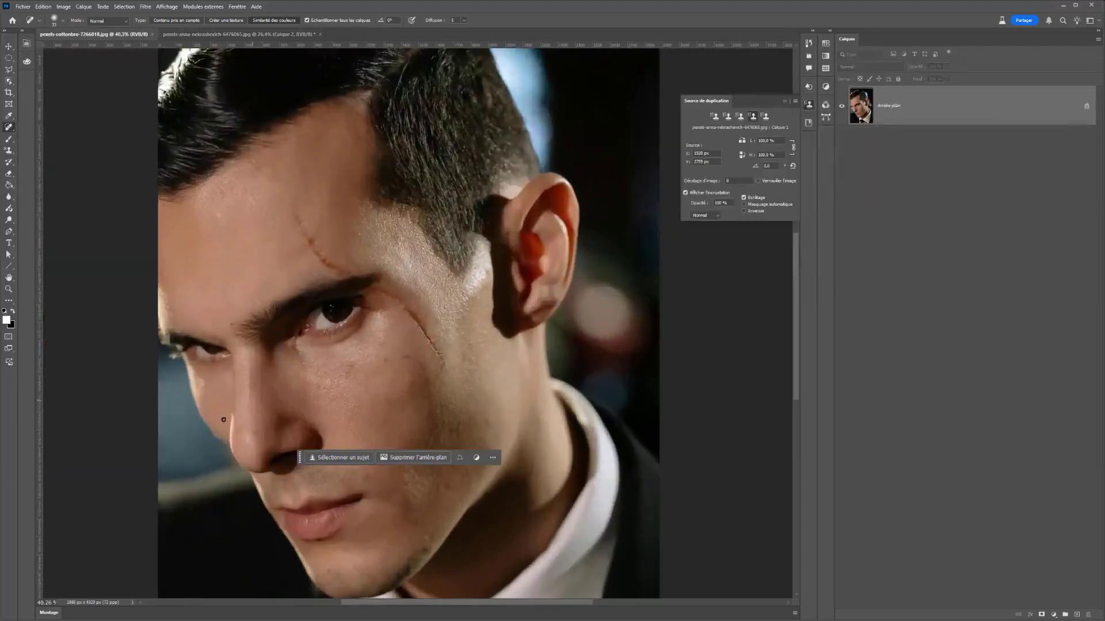